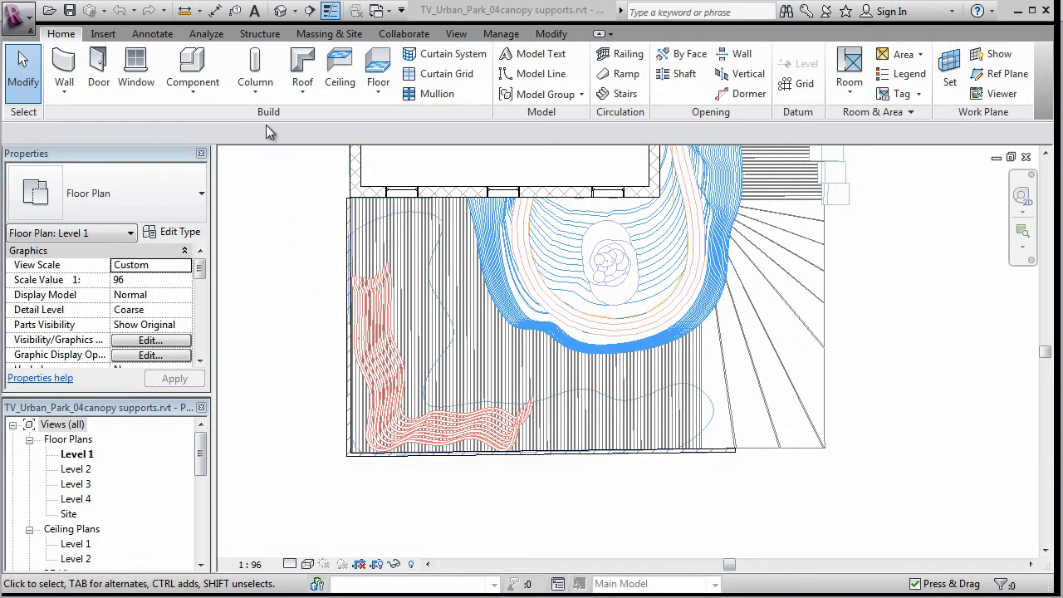
# Step: Start placing a structural column and browse the family library to the steel structural columns folder
pyautogui.click(258, 92)
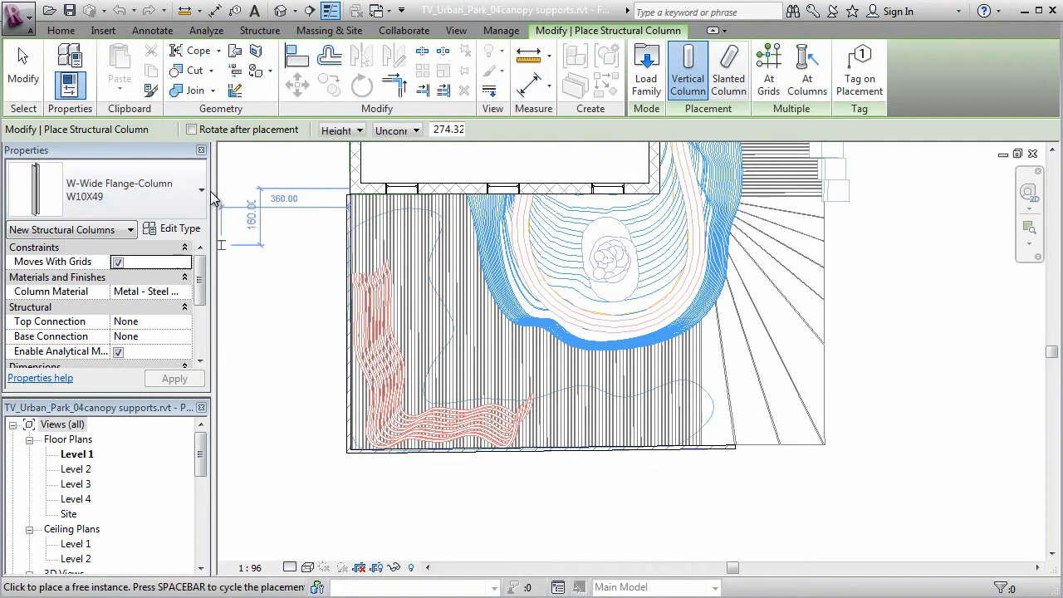
pyautogui.click(202, 193)
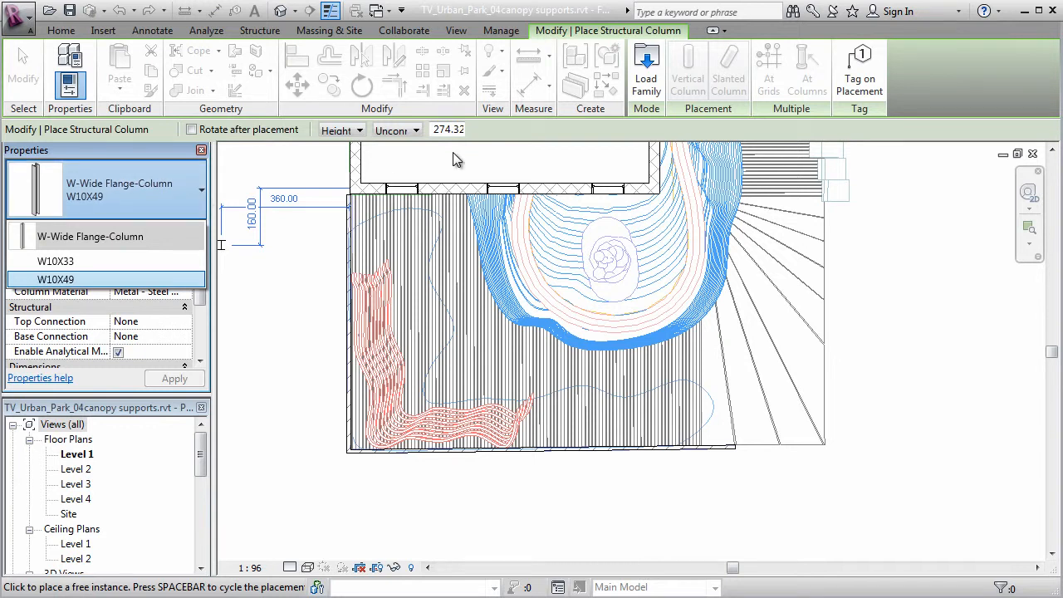
pyautogui.click(509, 133)
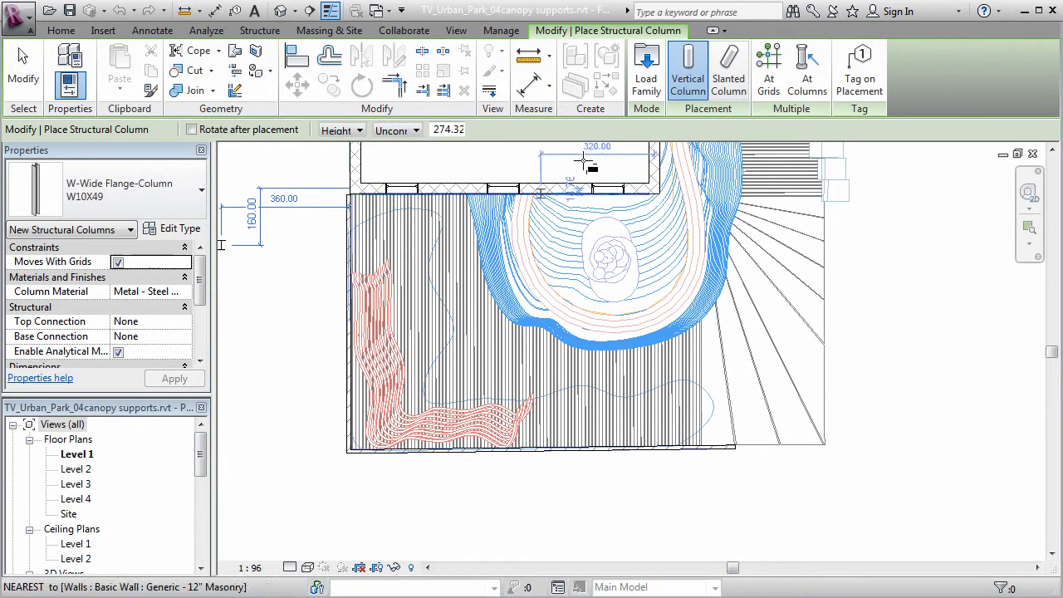
pyautogui.click(642, 91)
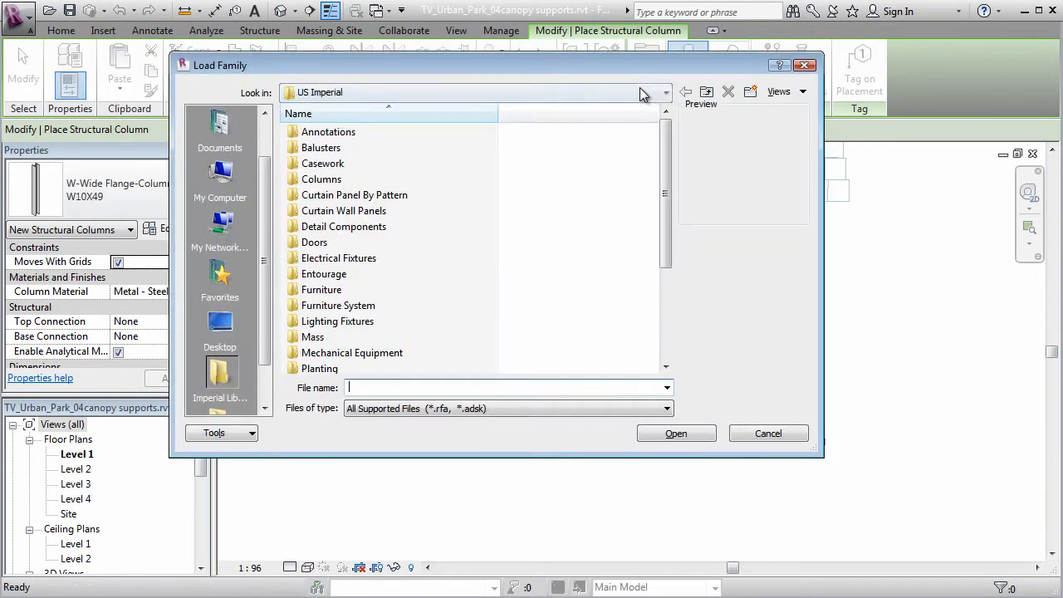
pyautogui.moveTo(665, 249); pyautogui.dragTo(652, 358)
pyautogui.doubleClick(321, 306)
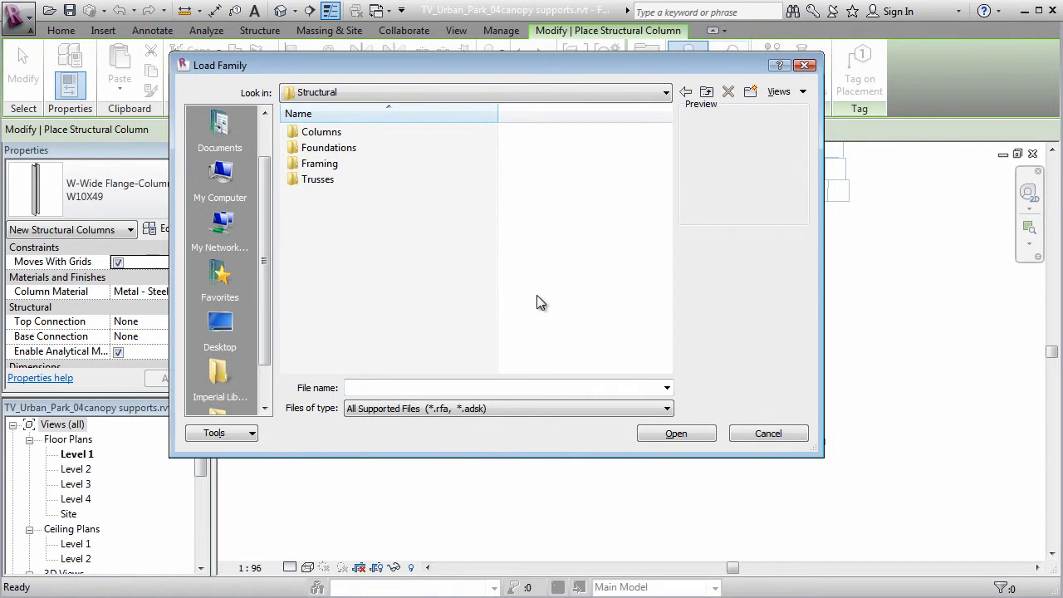
pyautogui.doubleClick(322, 140)
pyautogui.doubleClick(322, 165)
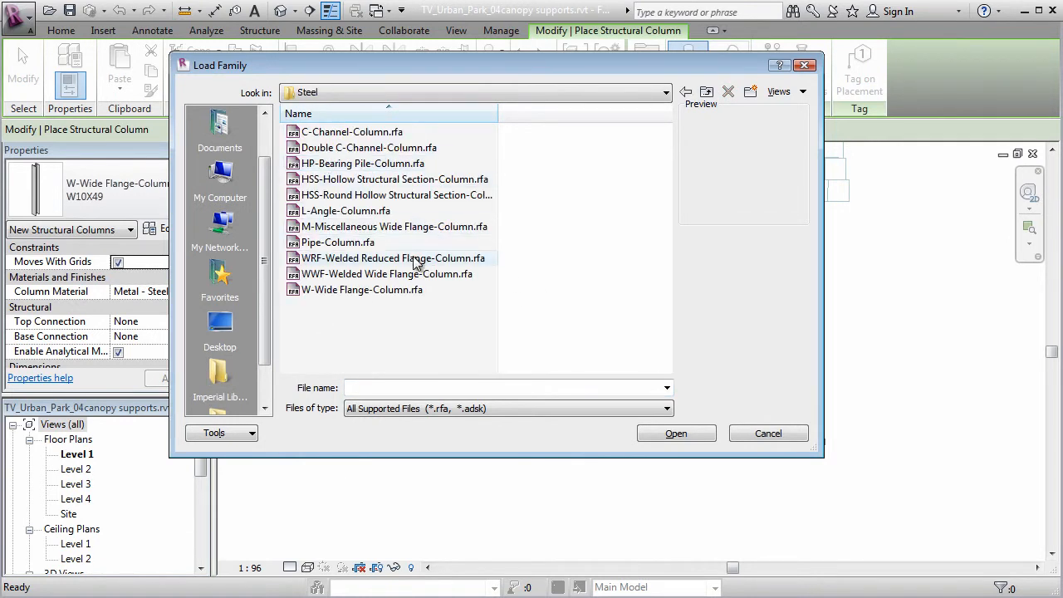
# Step: Load the Pipe-Column.rfa family with the Pipe6STD type
pyautogui.click(369, 242)
pyautogui.click(683, 441)
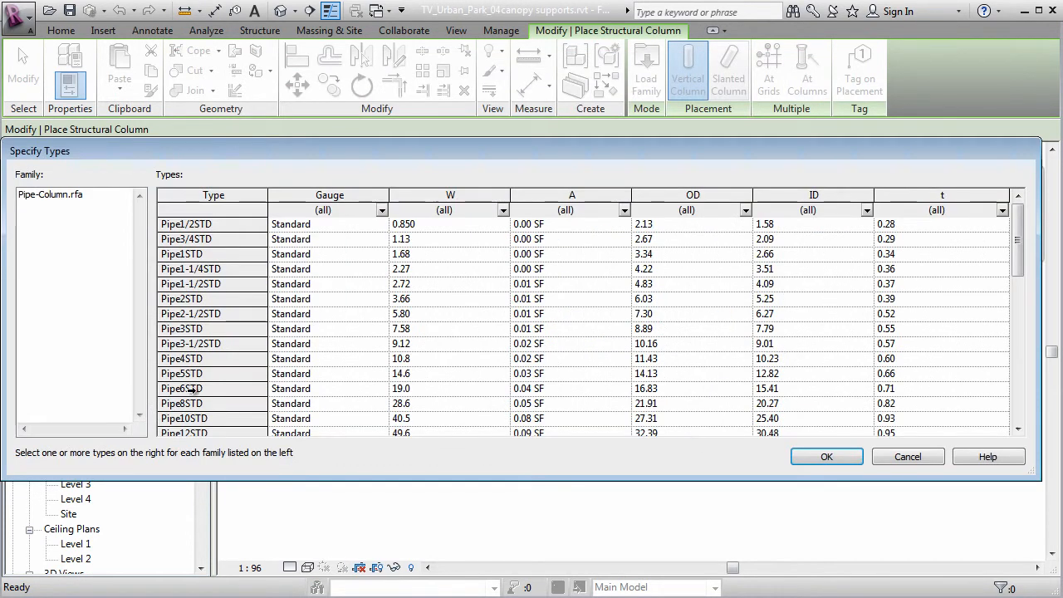
pyautogui.click(189, 390)
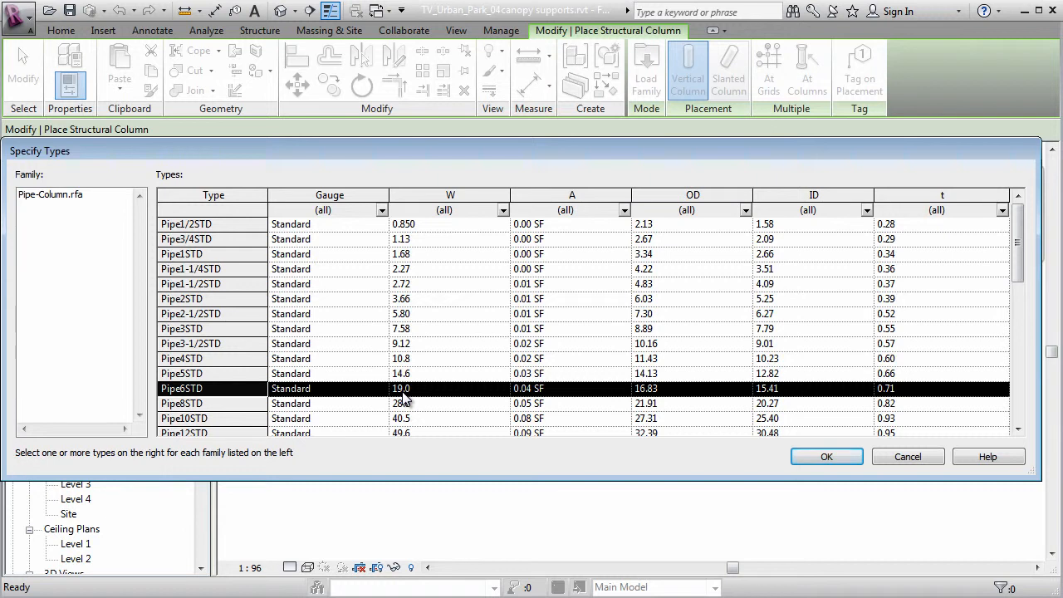
pyautogui.click(833, 457)
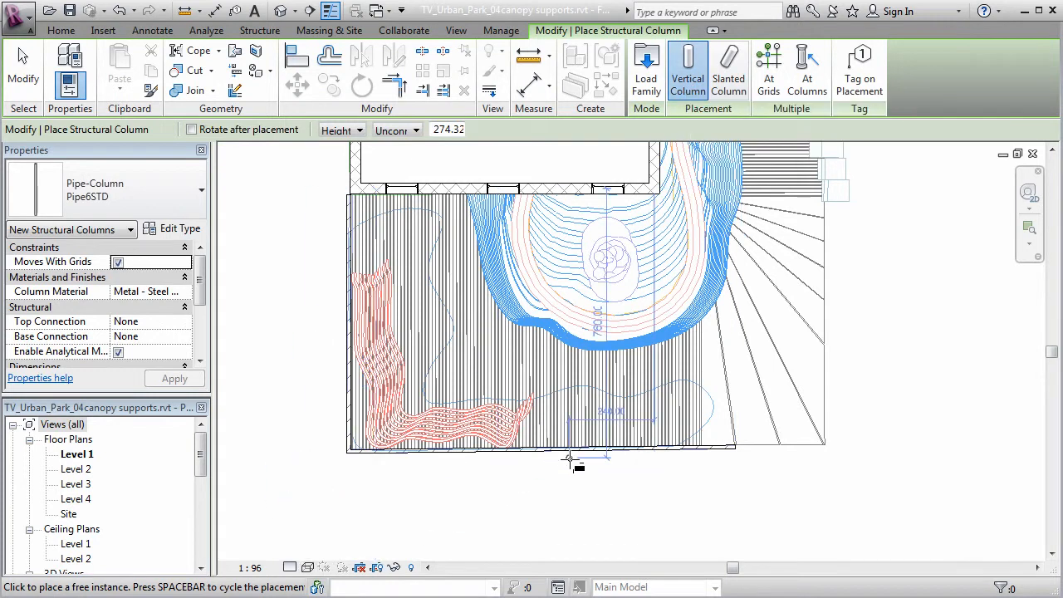
# Step: Place four vertical Pipe6STD columns in a row just inside the patio's lower wall in the Level 1 plan
pyautogui.scroll(5, 577, 464)
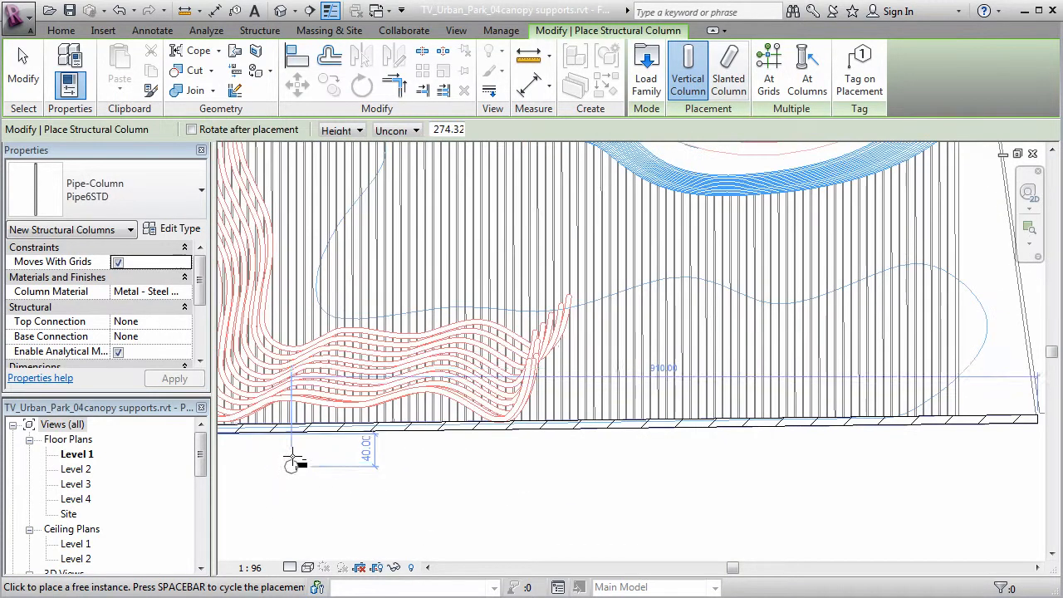
pyautogui.scroll(1, 290, 458)
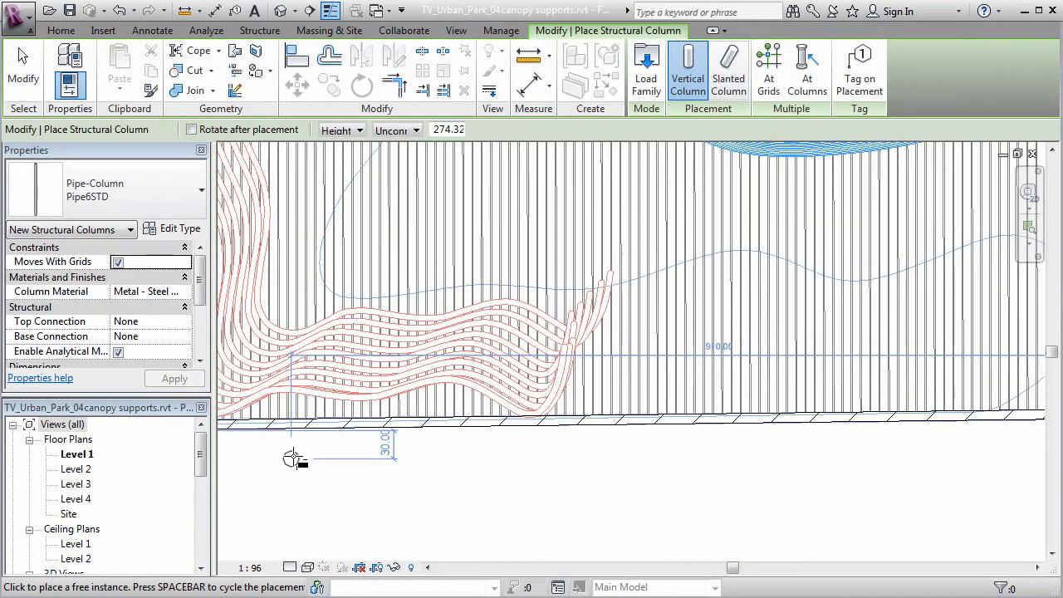
pyautogui.click(283, 409)
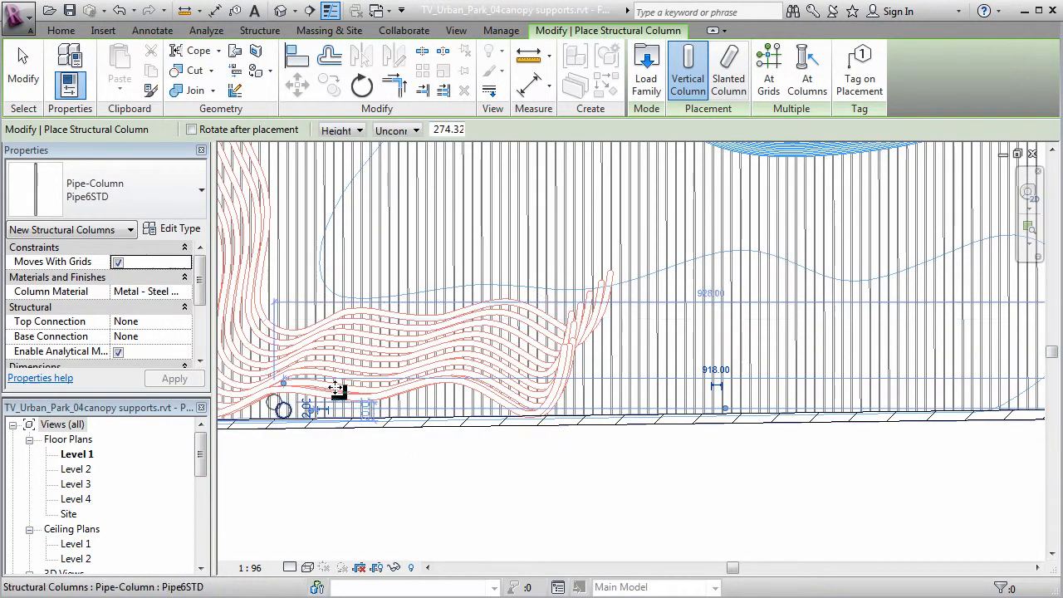
pyautogui.click(562, 408)
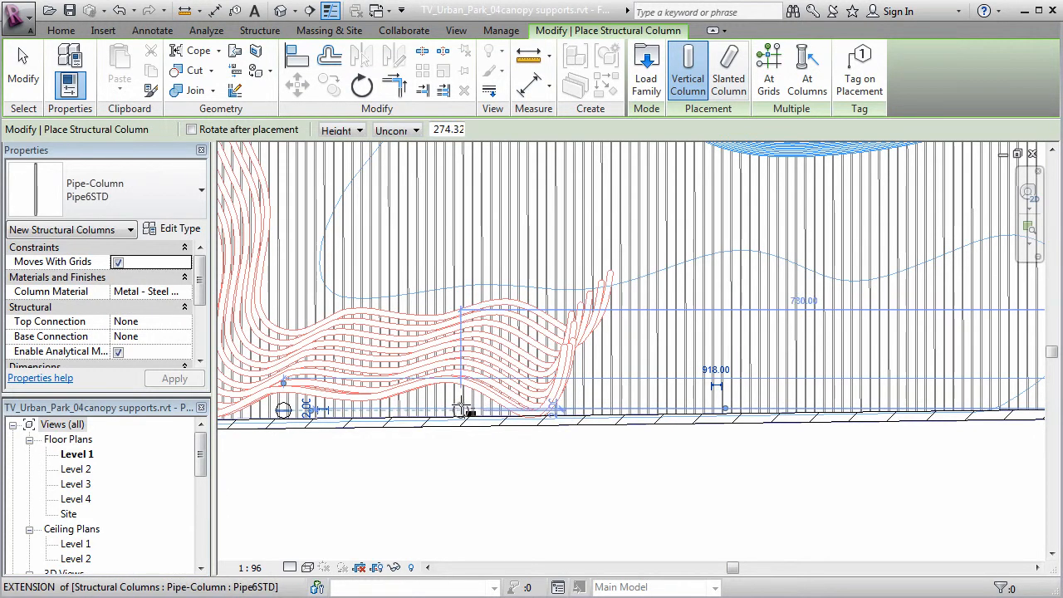
pyautogui.click(463, 407)
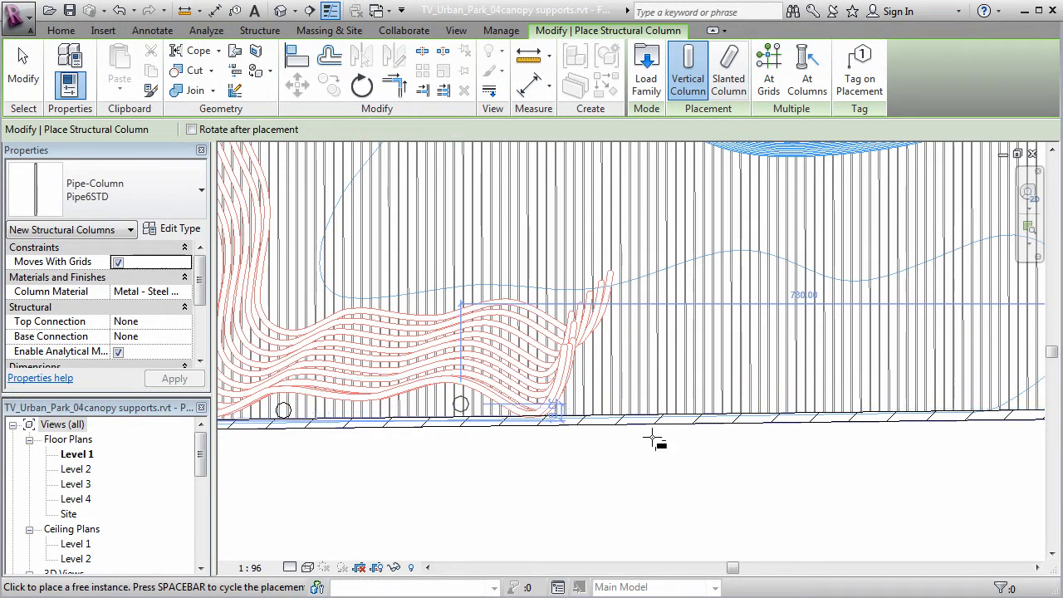
pyautogui.click(749, 402)
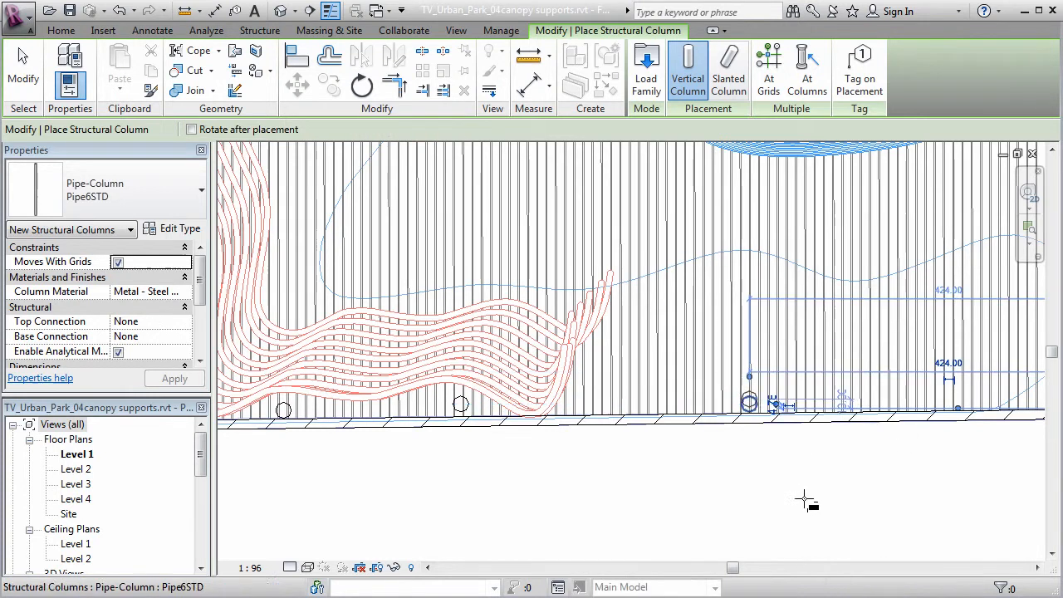
pyautogui.moveTo(814, 492); pyautogui.dragTo(634, 486, button='middle')
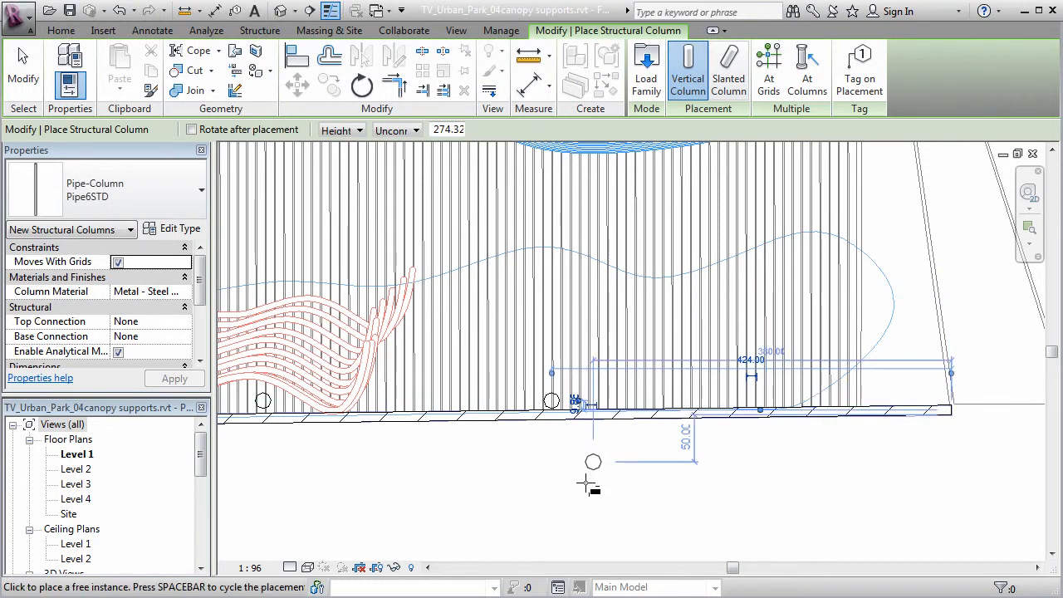
pyautogui.click(758, 398)
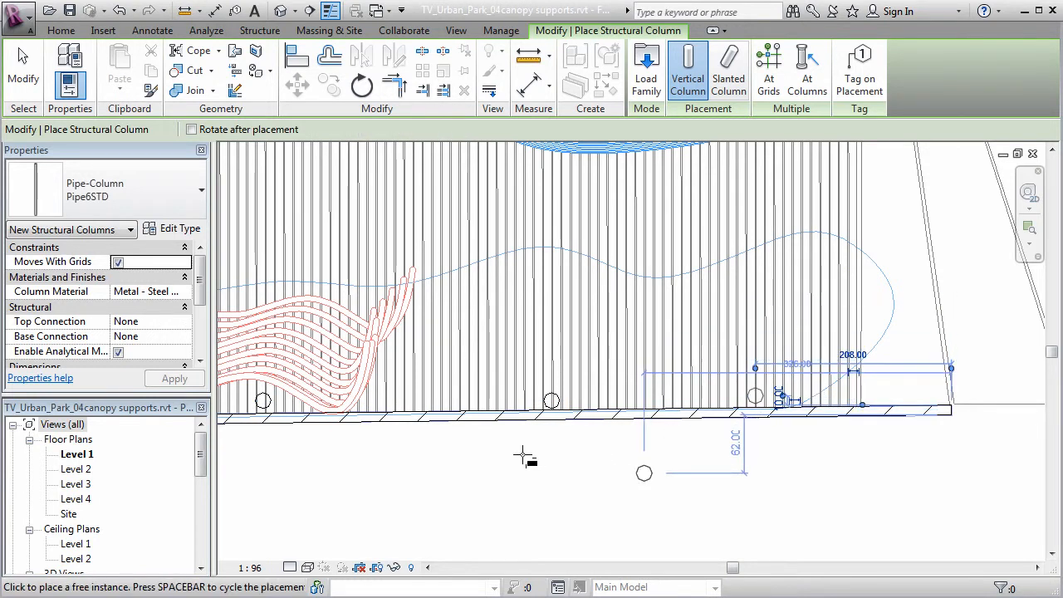
# Step: Place two more Pipe6STD columns inside the patio's left wall, one beside the canopy's bend and one above its upper end
pyautogui.moveTo(560, 475); pyautogui.dragTo(817, 529, button='middle')
pyautogui.moveTo(296, 447); pyautogui.dragTo(560, 462, button='middle')
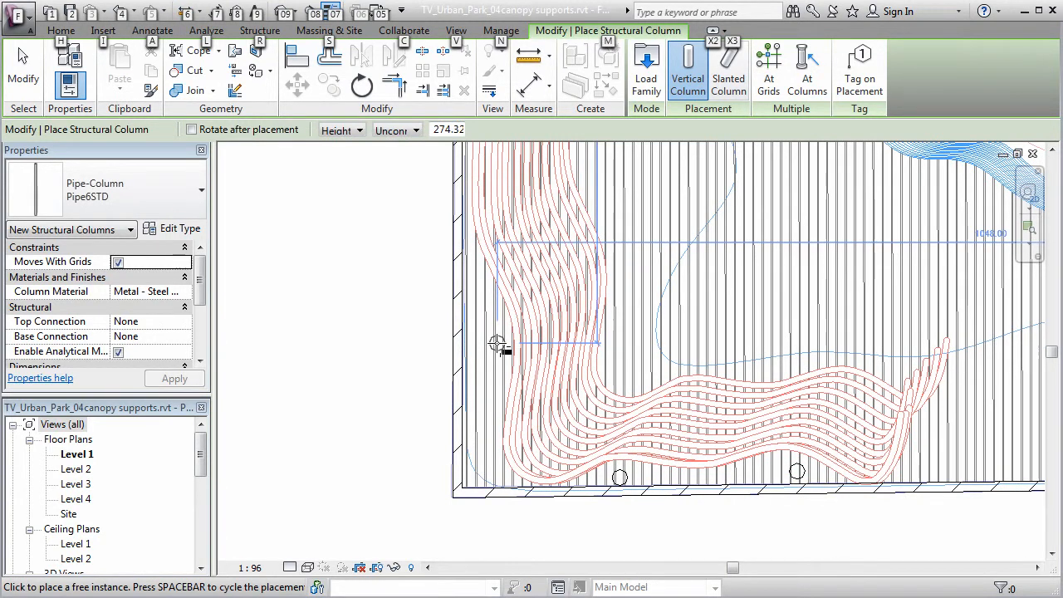
pyautogui.click(503, 344)
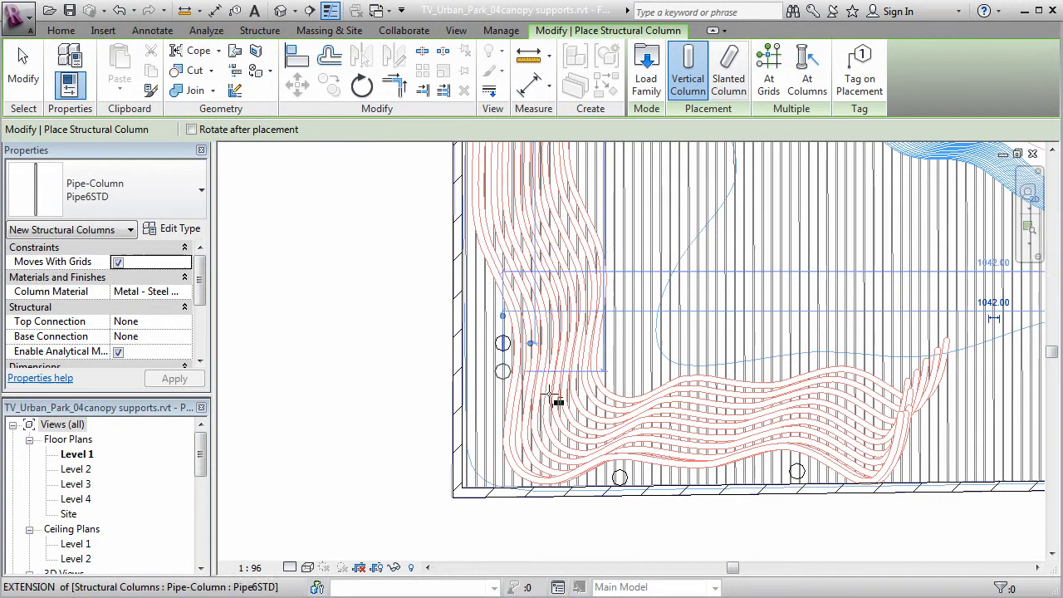
pyautogui.moveTo(559, 319); pyautogui.dragTo(543, 427, button='middle')
pyautogui.press('alt')
pyautogui.moveTo(546, 273); pyautogui.dragTo(541, 366, button='middle')
pyautogui.moveTo(527, 261); pyautogui.dragTo(551, 397, button='middle')
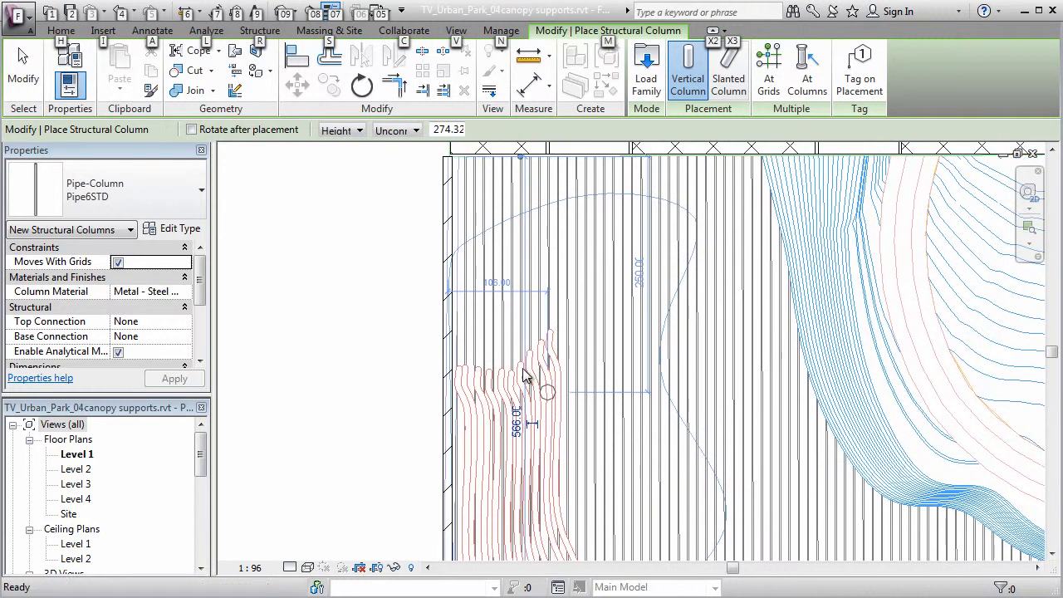
pyautogui.click(465, 331)
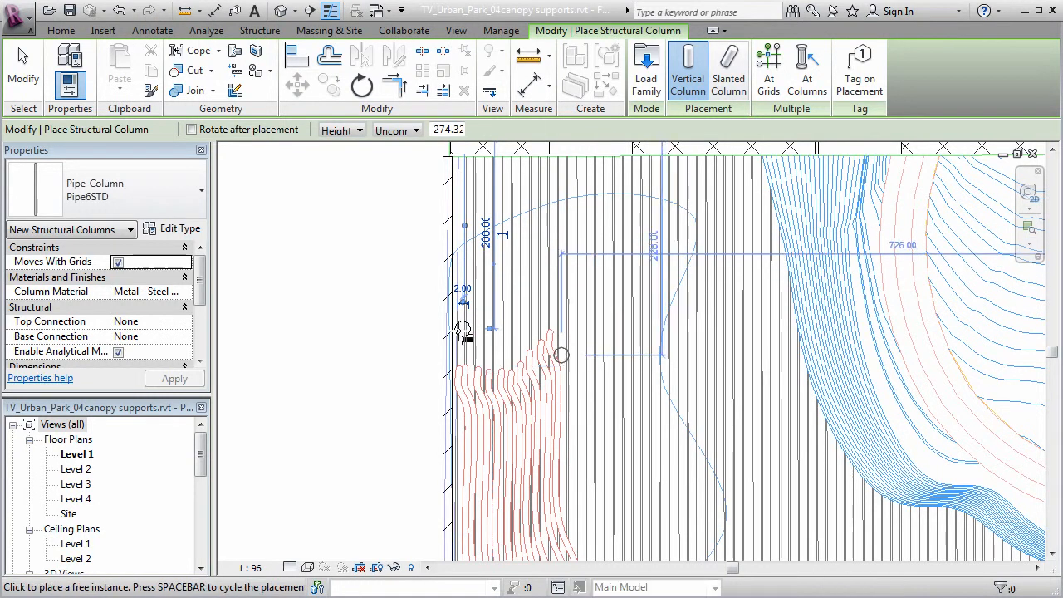
# Step: Open the {3D} view of the model to show the placed columns
pyautogui.moveTo(742, 403); pyautogui.dragTo(661, 304, button='middle')
pyautogui.press('alt')
pyautogui.scroll(-6, 658, 299)
pyautogui.moveTo(689, 353); pyautogui.dragTo(587, 339, button='middle')
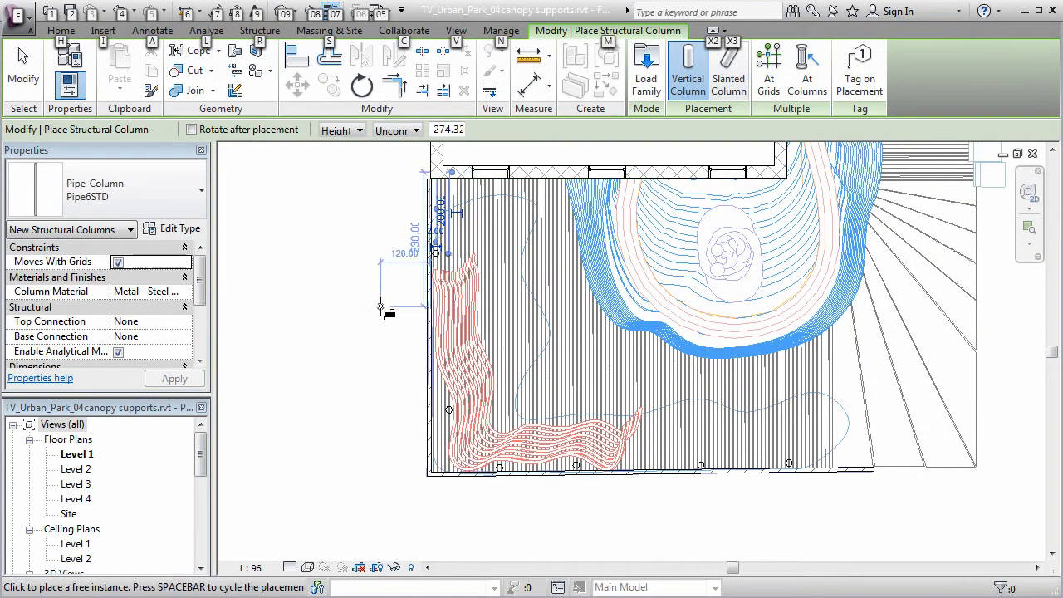
pyautogui.moveTo(202, 462); pyautogui.dragTo(203, 495)
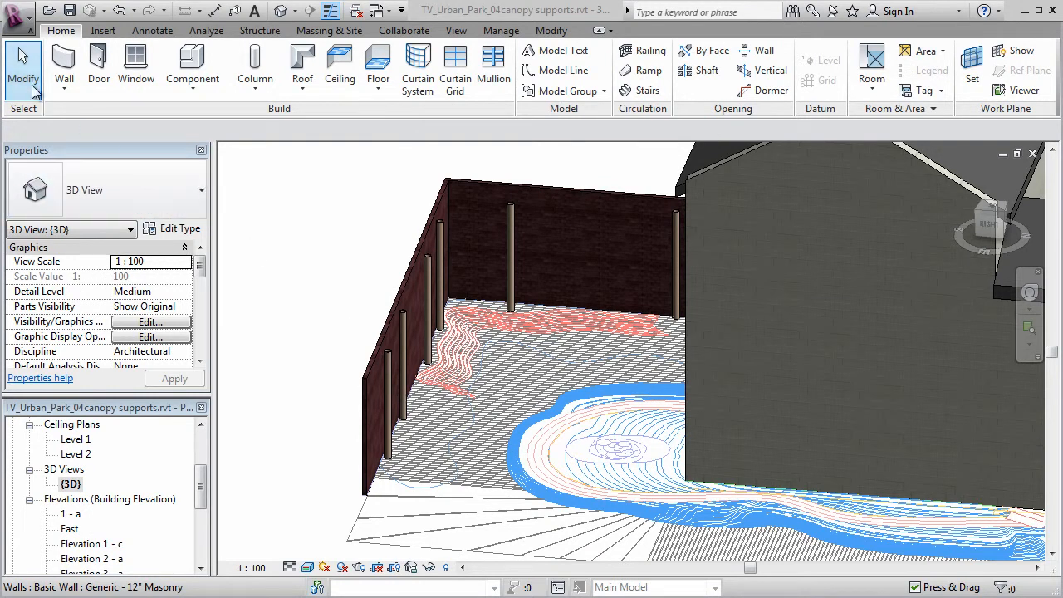
# Step: Set the top level to Level 2 and the top offset to 0 for the two columns nearest the long wall's open end
pyautogui.click(387, 381)
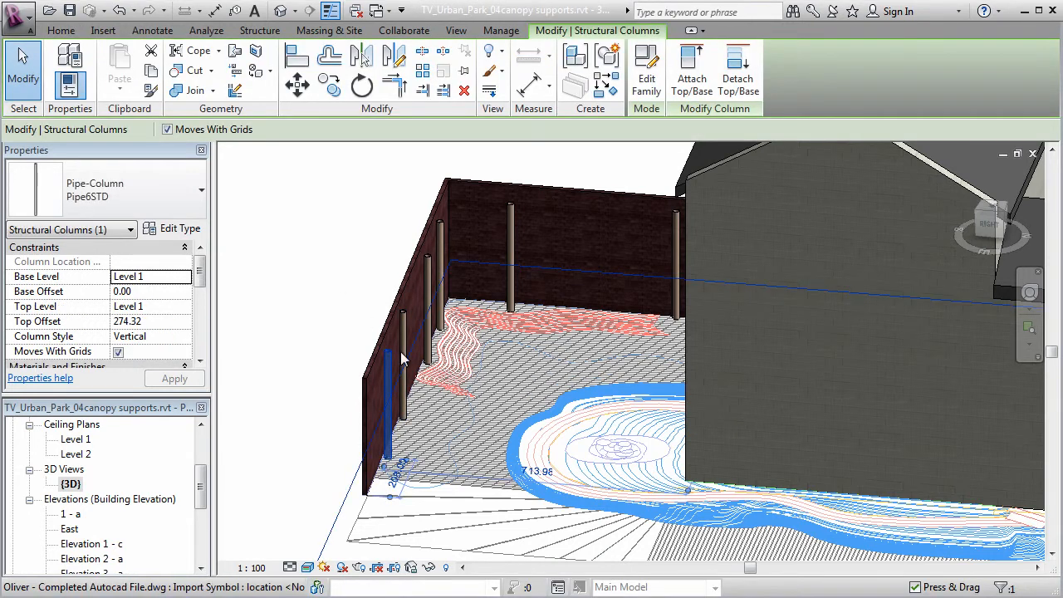
pyautogui.keyDown('ctrl'); pyautogui.click(405, 337); pyautogui.keyUp('ctrl')
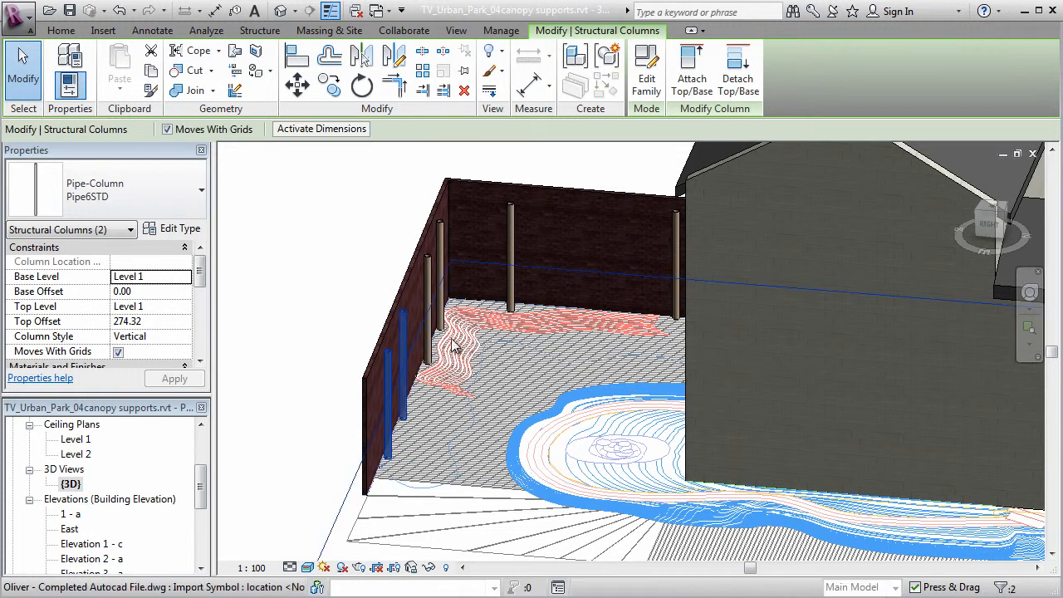
pyautogui.click(156, 306)
pyautogui.click(185, 307)
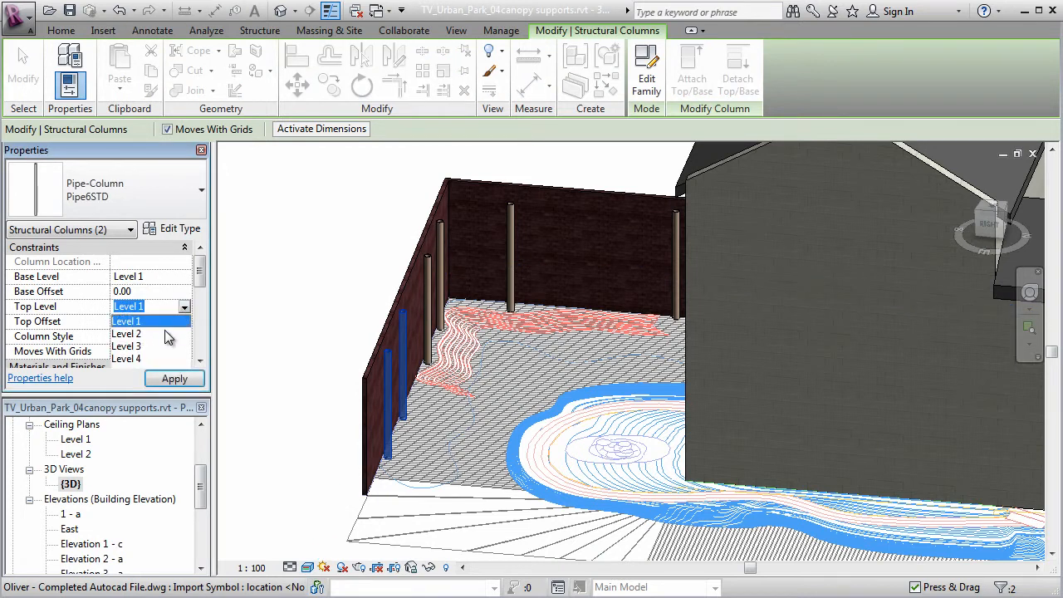
pyautogui.click(139, 333)
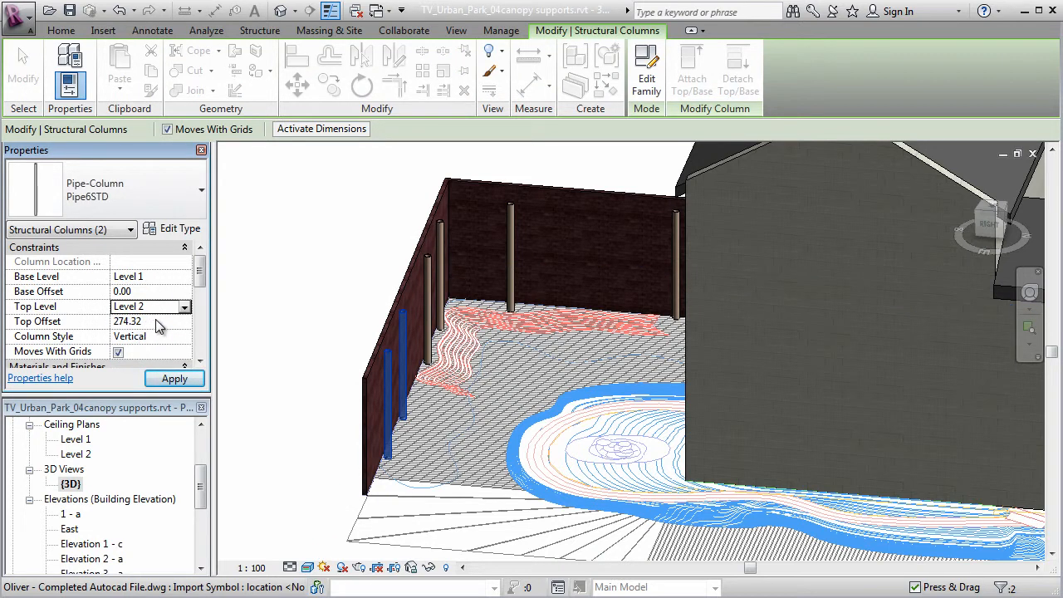
pyautogui.click(156, 321)
pyautogui.write('0')
pyautogui.click(174, 378)
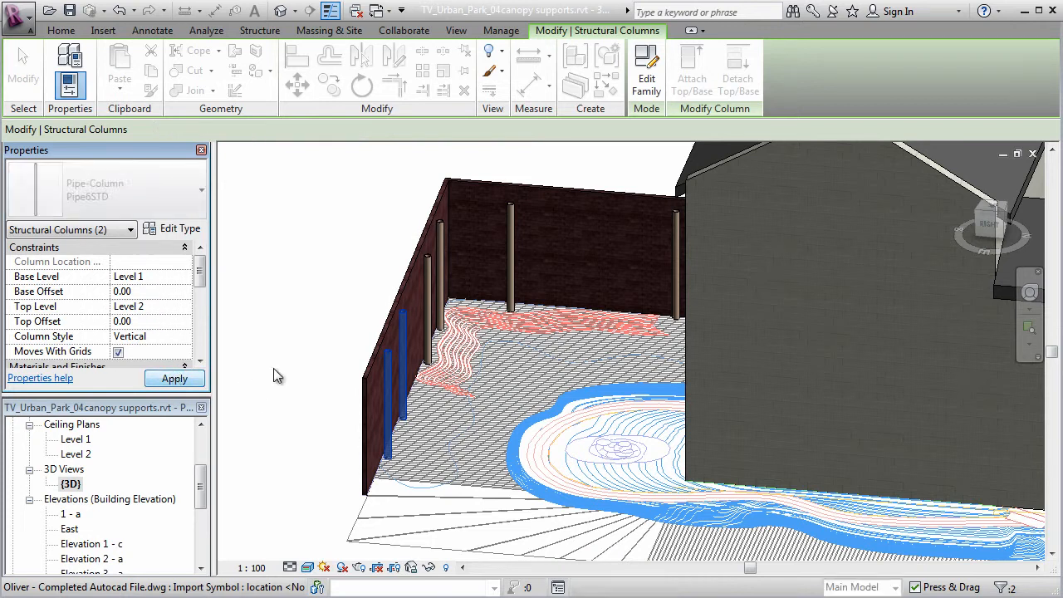
pyautogui.click(277, 347)
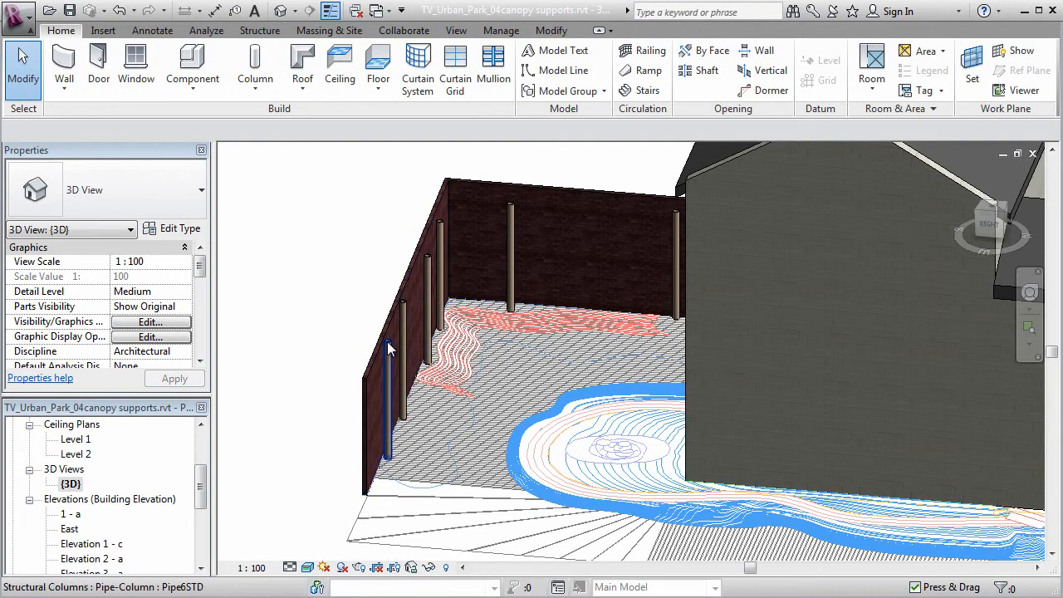
# Step: Select the four remaining Pipe6STD columns together: the two nearest the corner on the long wall and the two along the back wall
pyautogui.click(431, 304)
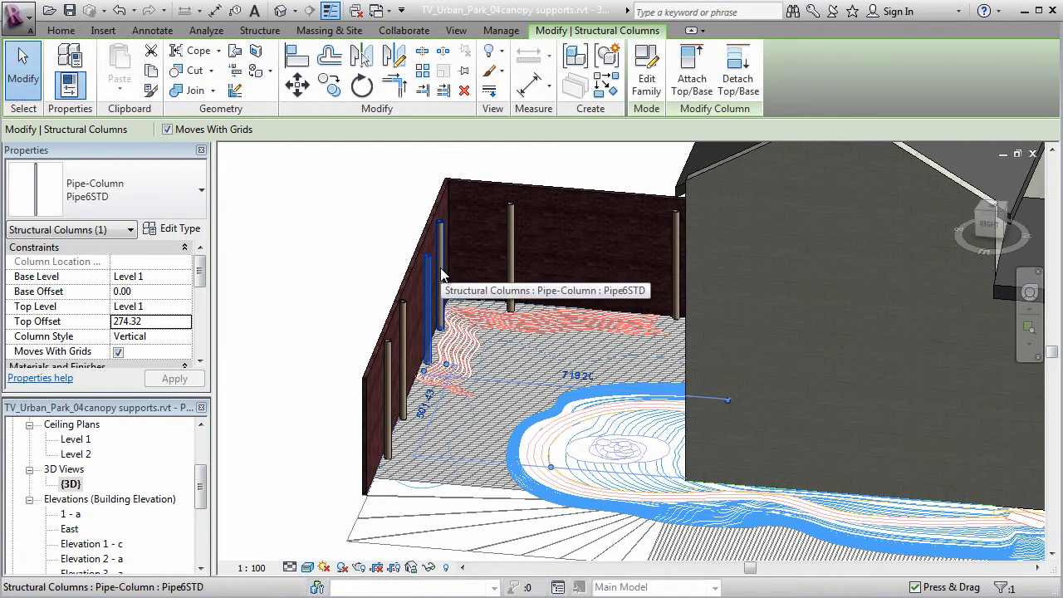
pyautogui.keyDown('ctrl'); pyautogui.click(441, 268); pyautogui.keyUp('ctrl')
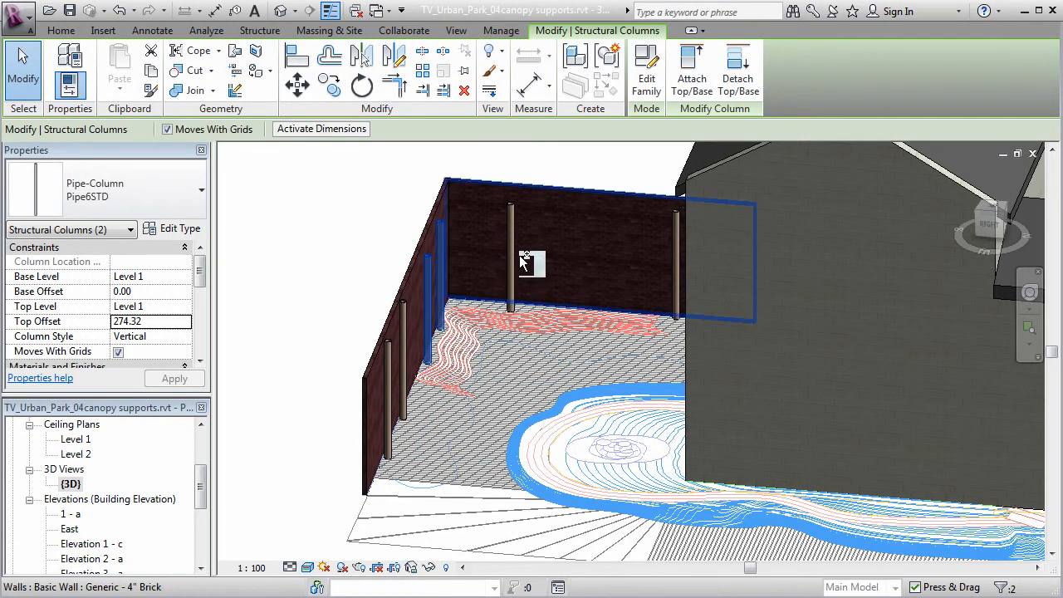
pyautogui.keyDown('ctrl'); pyautogui.click(517, 260); pyautogui.keyUp('ctrl')
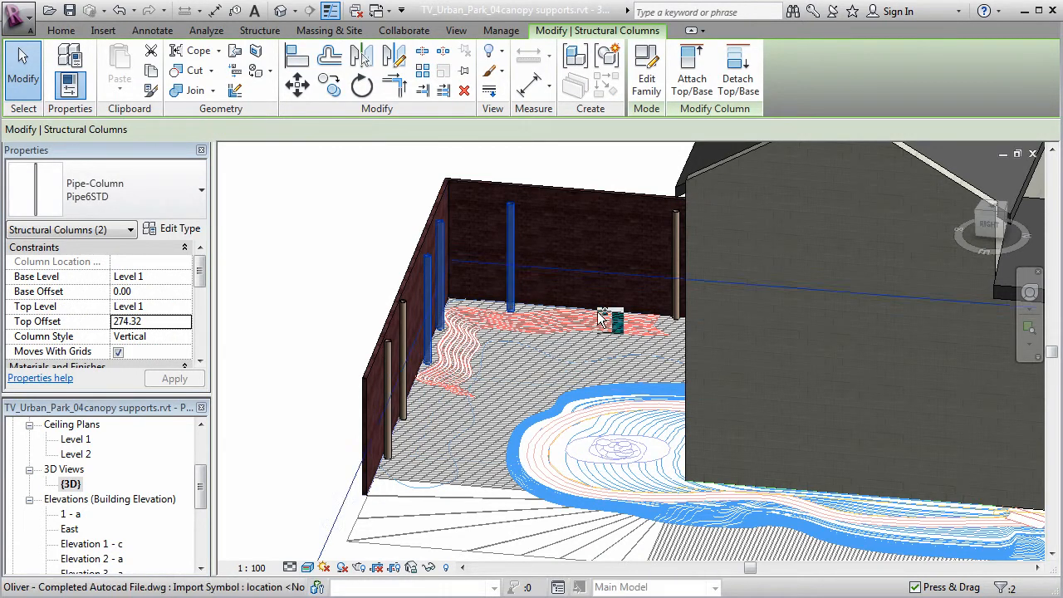
pyautogui.keyDown('ctrl'); pyautogui.click(674, 281); pyautogui.keyUp('ctrl')
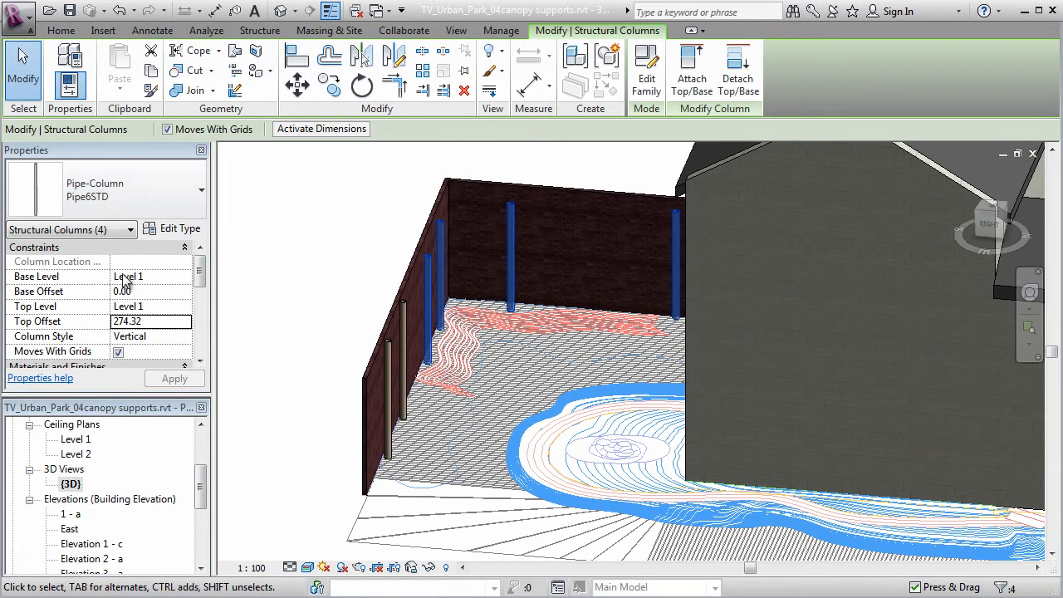
# Step: Try to set the four selected columns' top offset to 0 before changing their top level to Level 2
pyautogui.click(166, 322)
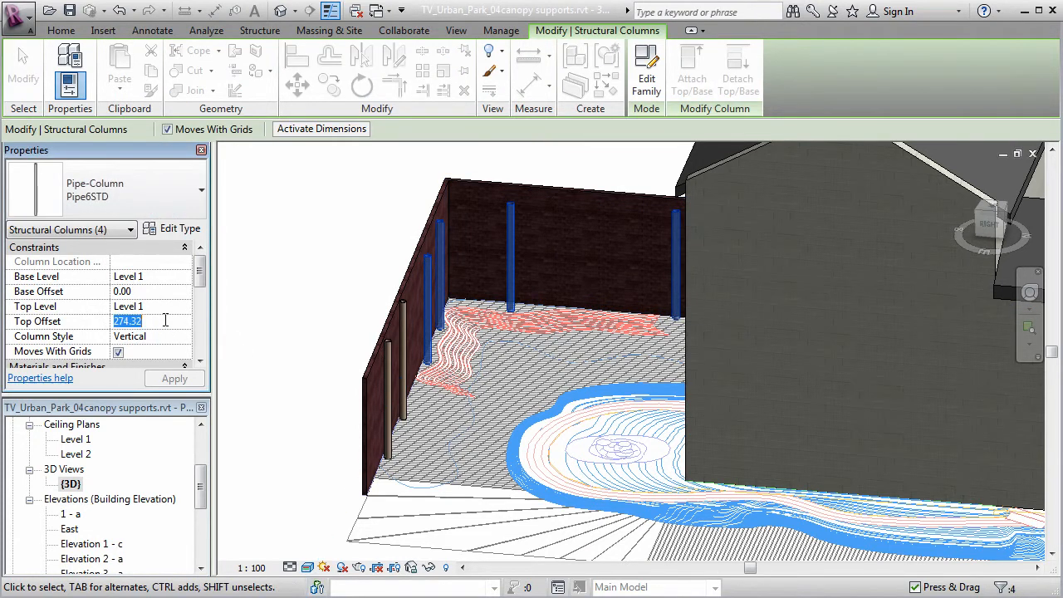
pyautogui.write("9'")
pyautogui.press('Return')
pyautogui.click(166, 321)
pyautogui.write('-')
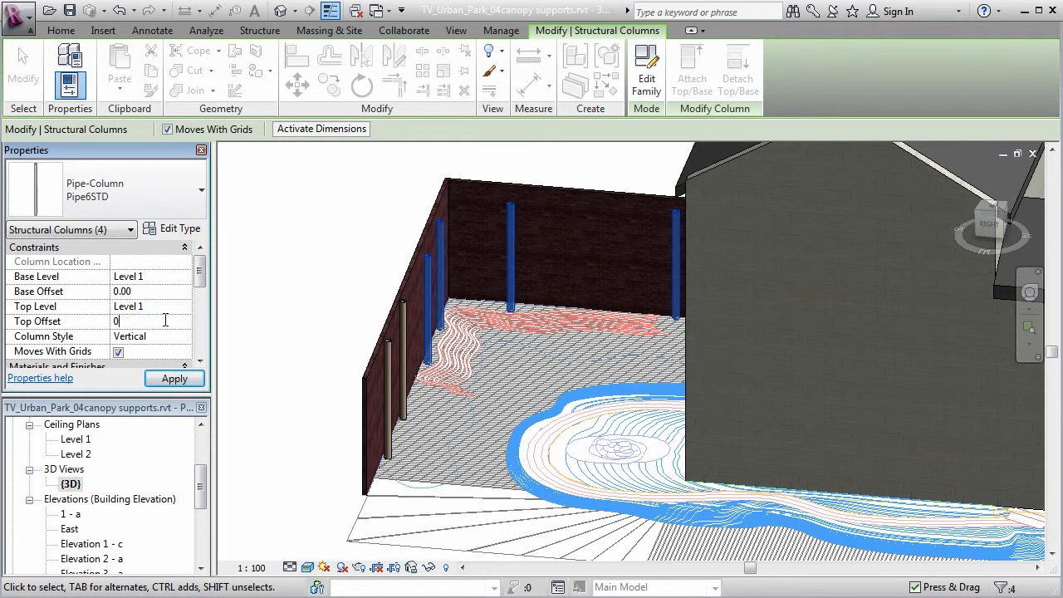
pyautogui.click(165, 321)
pyautogui.click(154, 305)
pyautogui.click(186, 307)
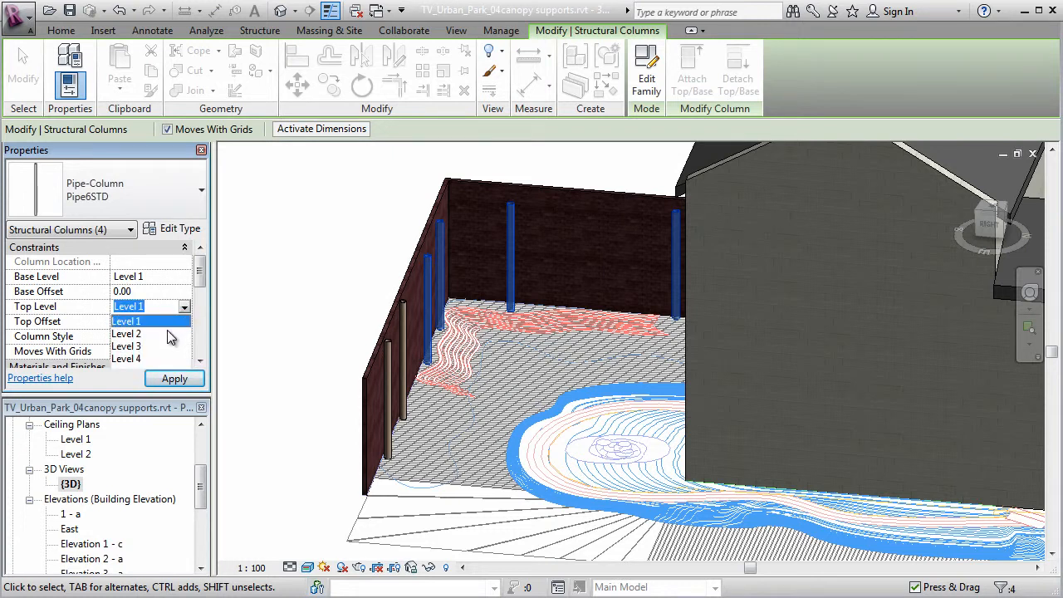
pyautogui.click(167, 331)
pyautogui.click(157, 320)
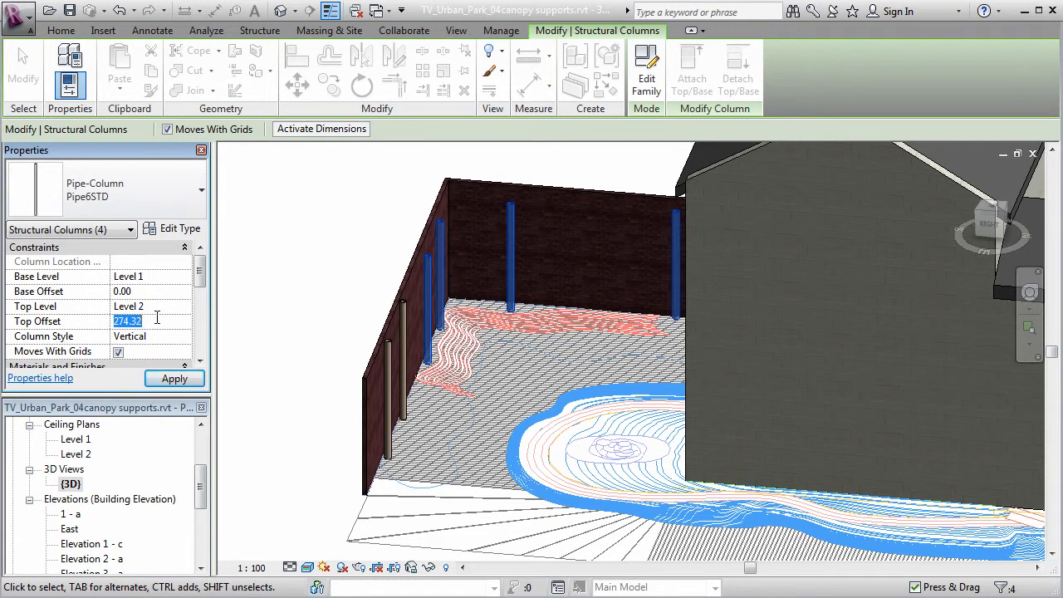
pyautogui.write('0')
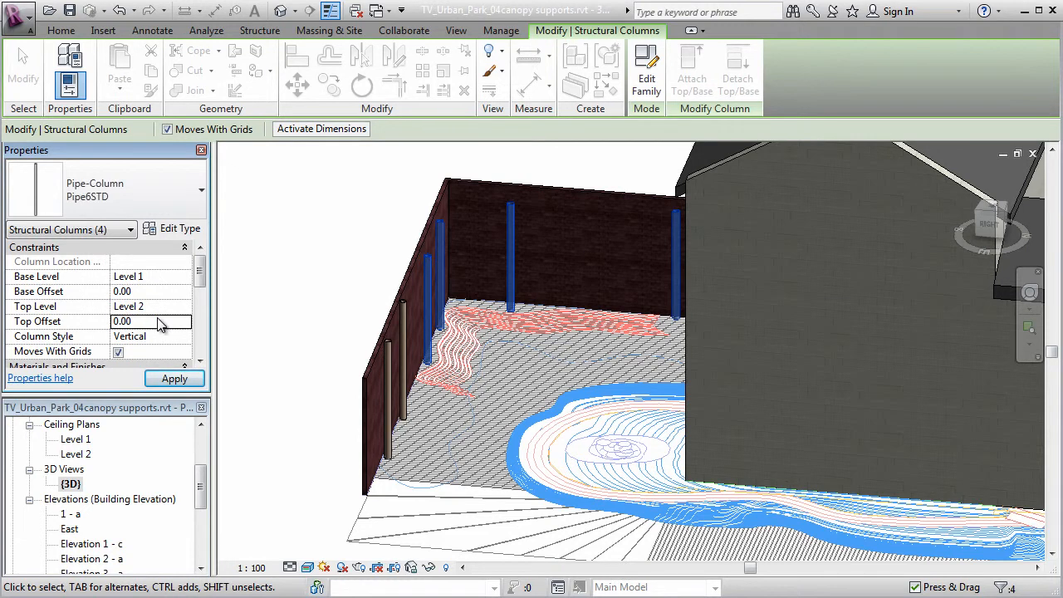
pyautogui.click(173, 379)
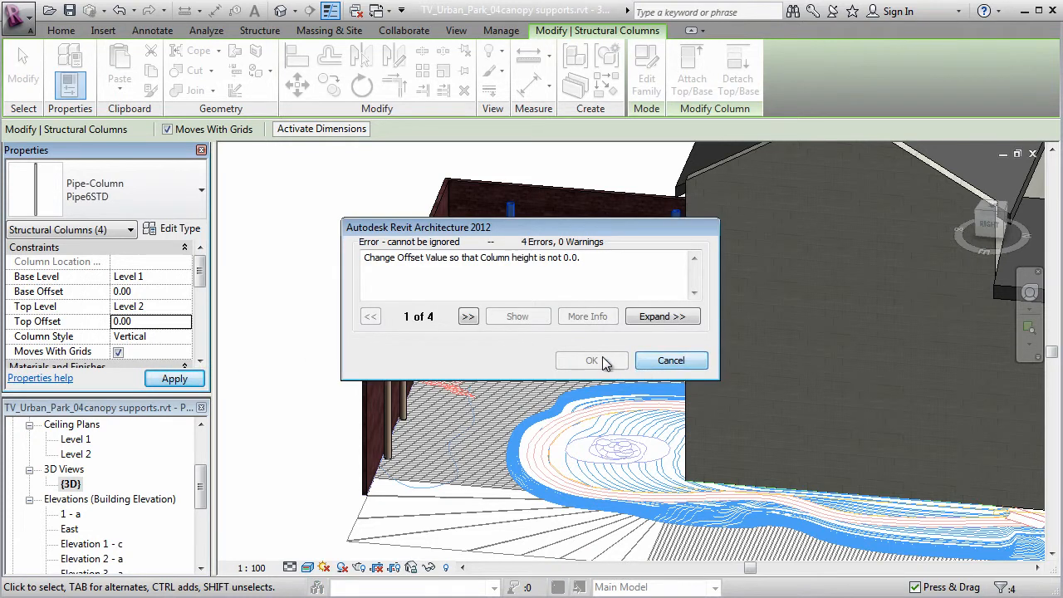
pyautogui.click(673, 361)
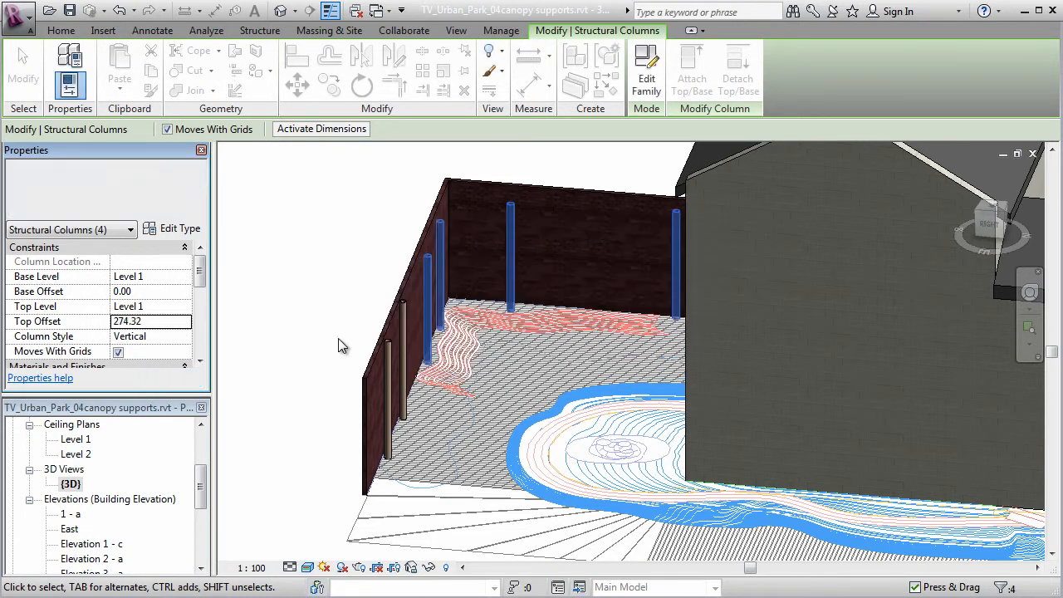
# Step: Apply Level 2 as the four selected columns' top level before setting their top offset to 0, and clear the selection
pyautogui.click(170, 308)
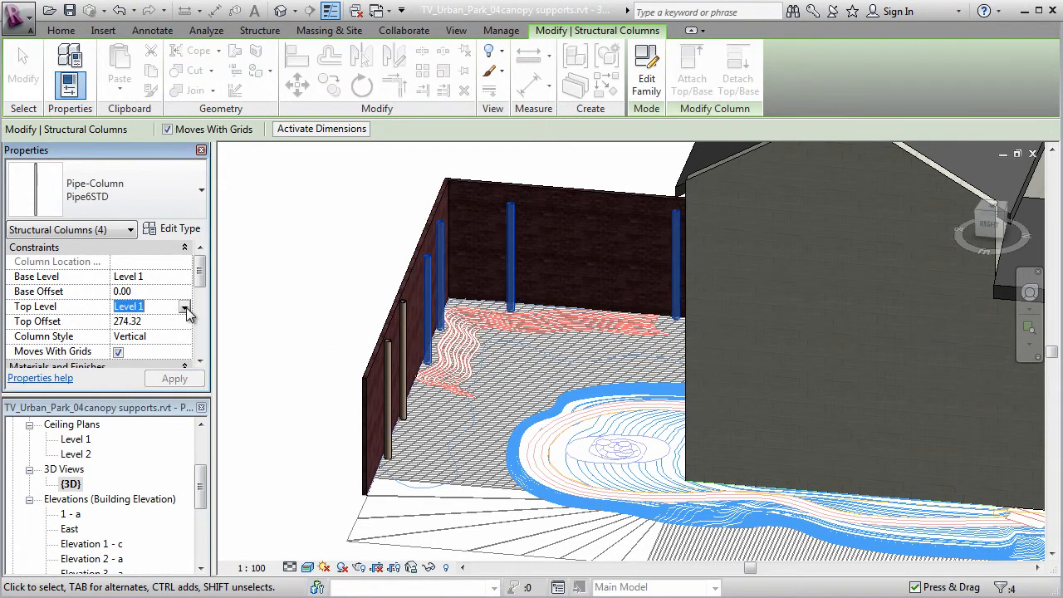
pyautogui.click(185, 306)
pyautogui.click(172, 334)
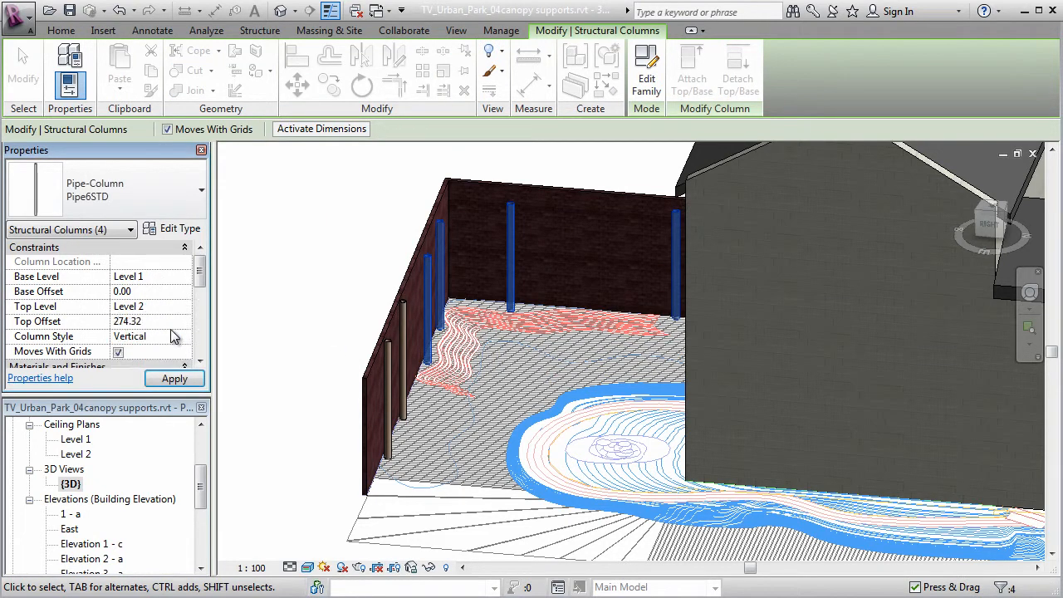
pyautogui.click(176, 379)
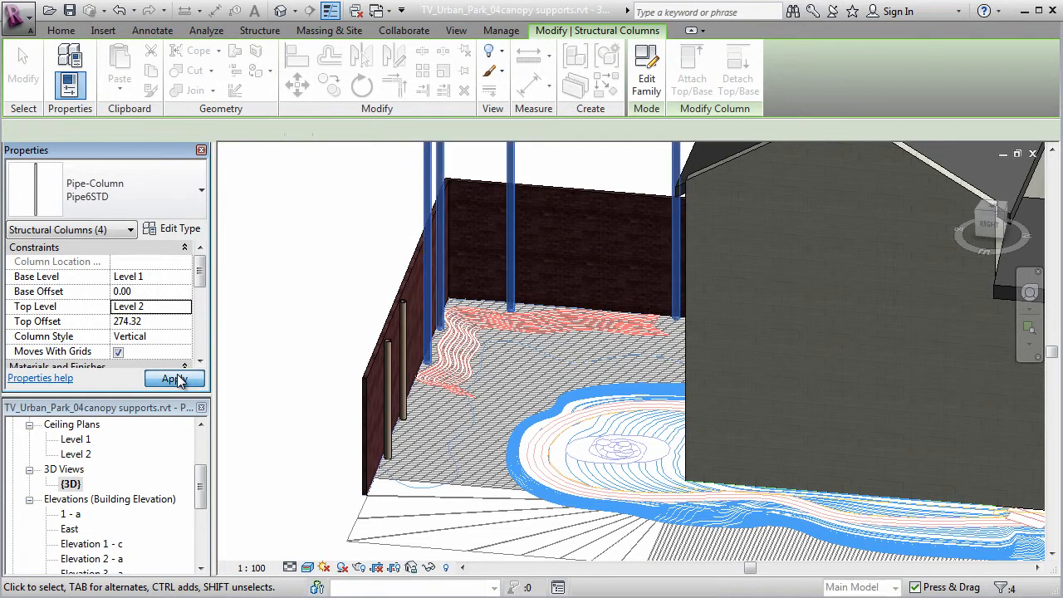
pyautogui.click(156, 323)
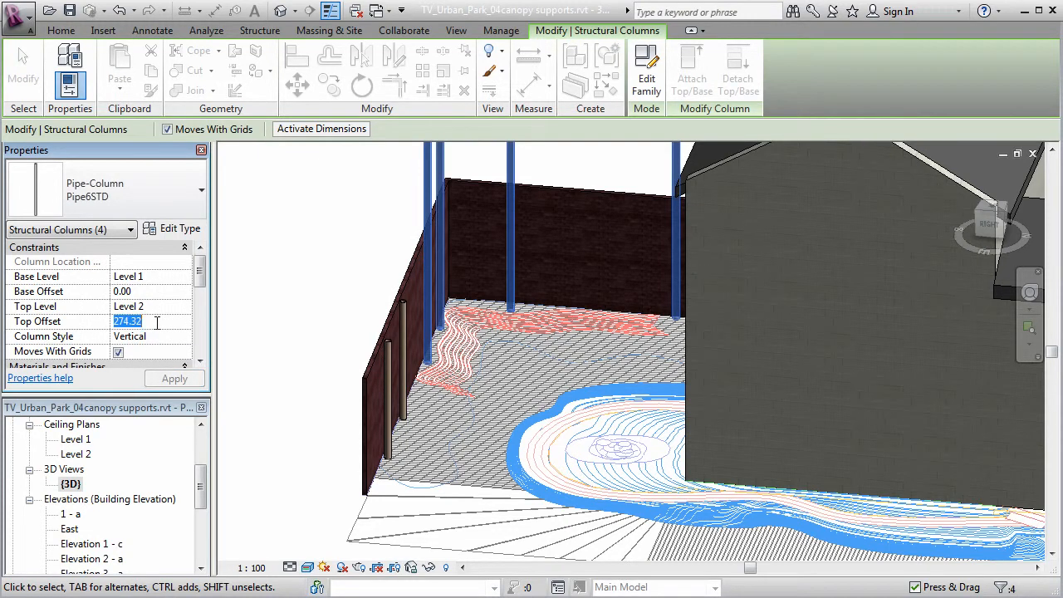
pyautogui.write('0.00')
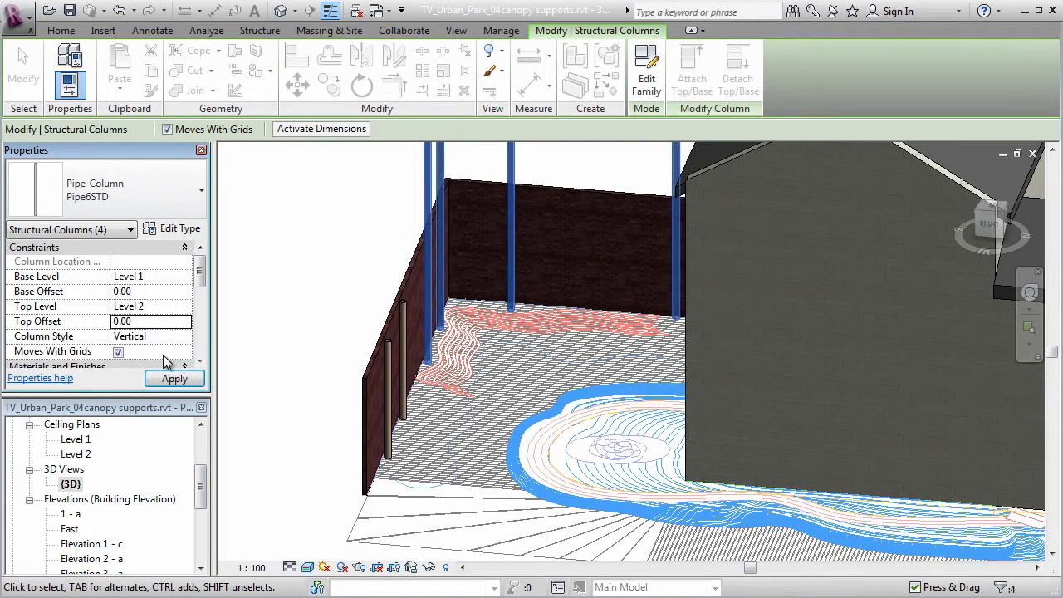
pyautogui.click(171, 380)
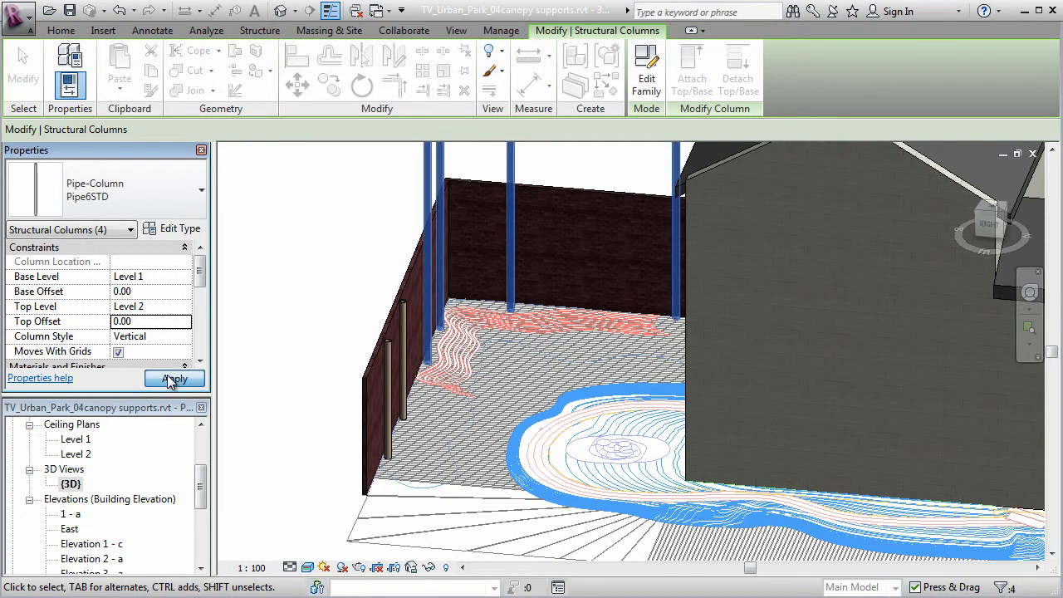
pyautogui.click(284, 293)
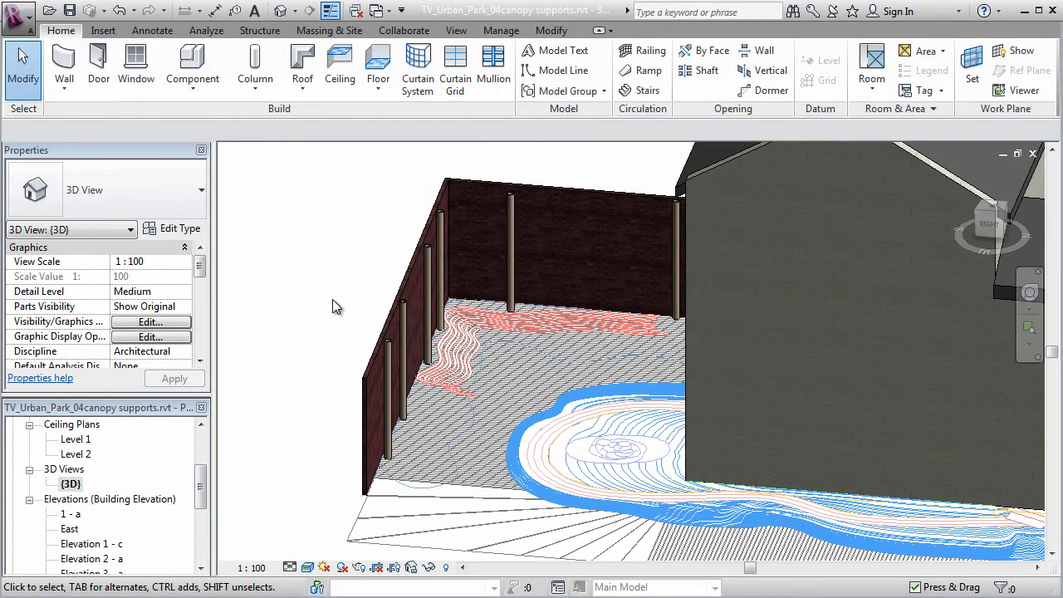